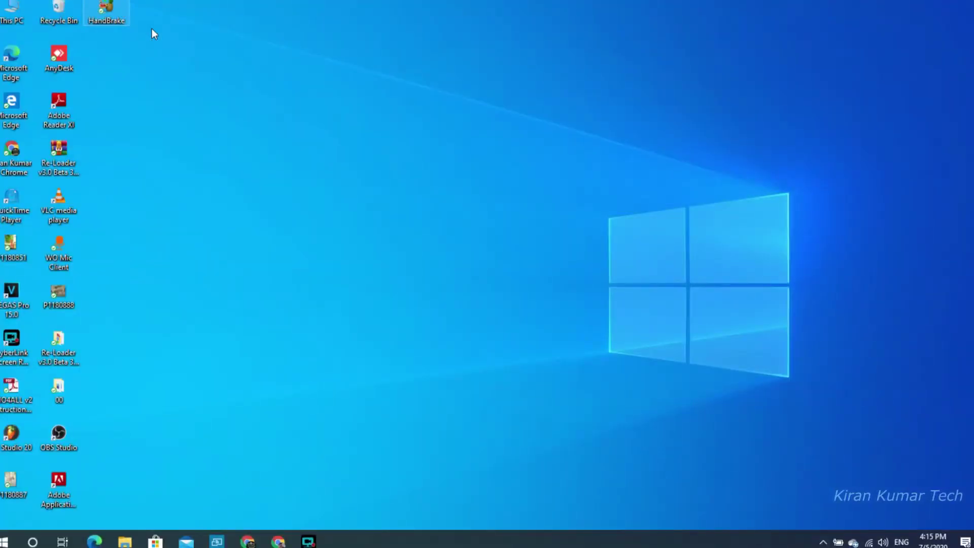
- Move the HandBrake shortcut into the second desktop icon column and launch HandBrake
{"action": "left_click_drag", "start_coordinate": [106, 10], "coordinate": [571, 227]}
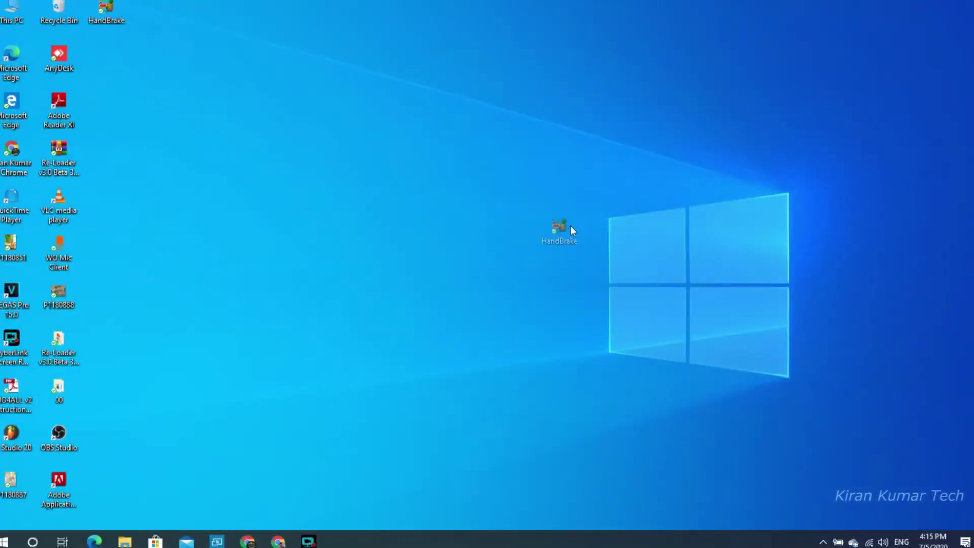
{"action": "left_click_drag", "start_coordinate": [535, 177], "coordinate": [479, 181]}
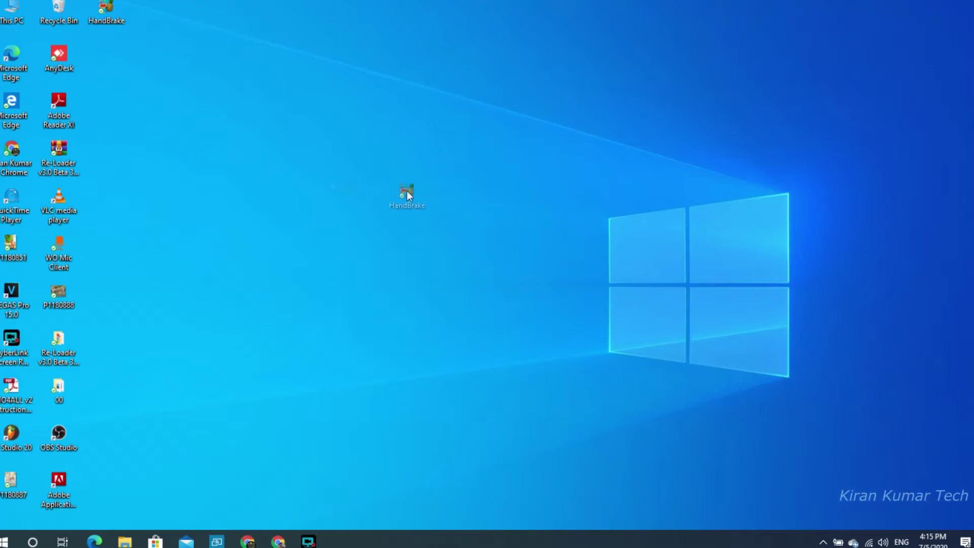
{"action": "left_click_drag", "start_coordinate": [407, 191], "coordinate": [234, 164]}
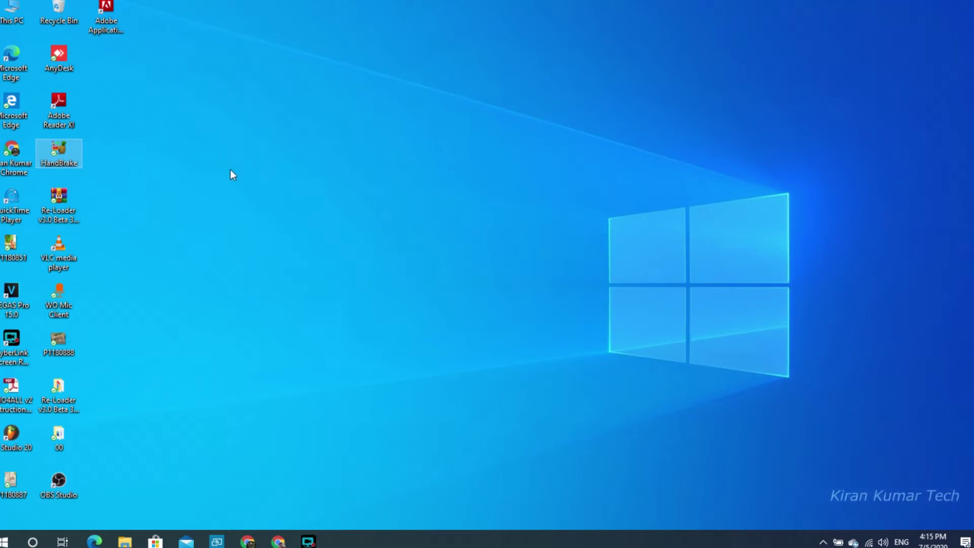
{"action": "key", "text": "Return"}
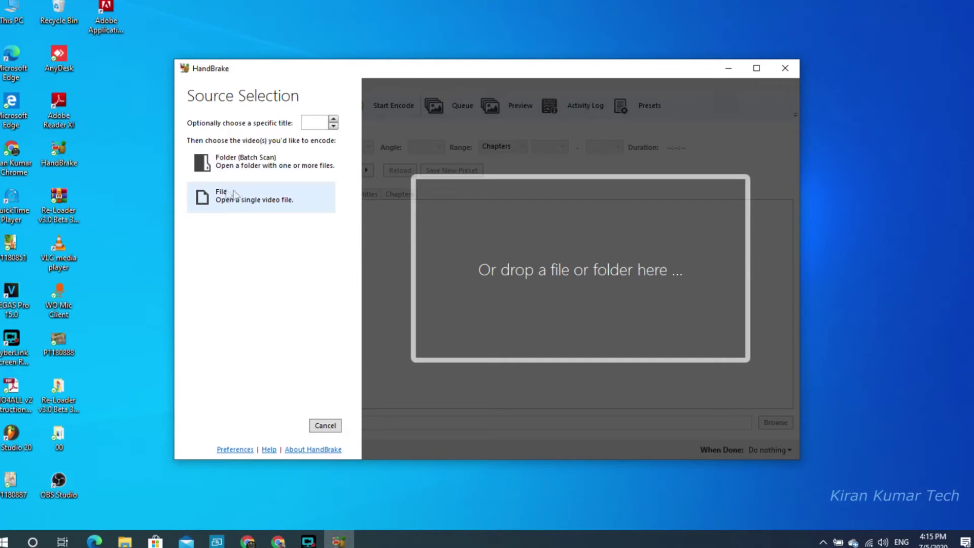
- Open the P1190339 video from F:\YOUTUBE as HandBrake's source file
{"action": "left_click", "coordinate": [292, 205]}
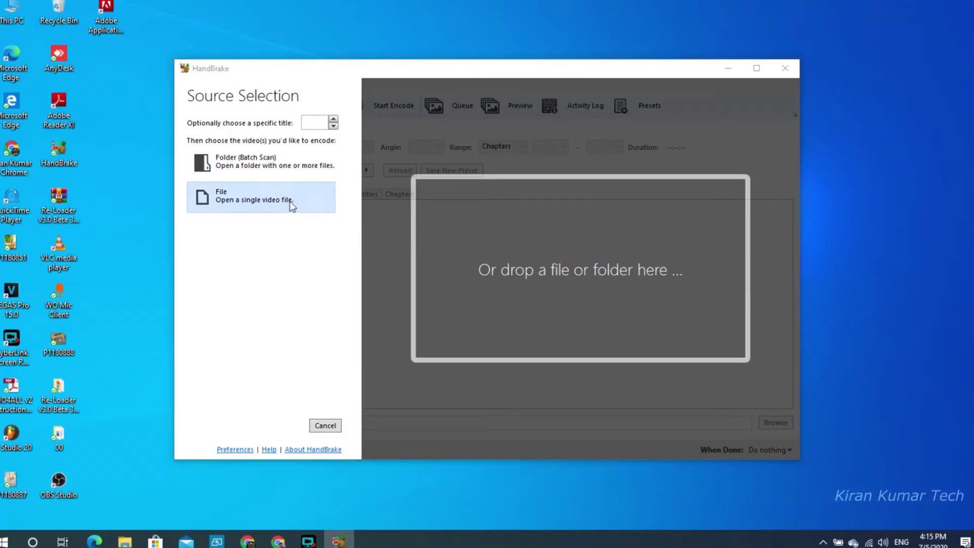
{"action": "left_click", "coordinate": [533, 213]}
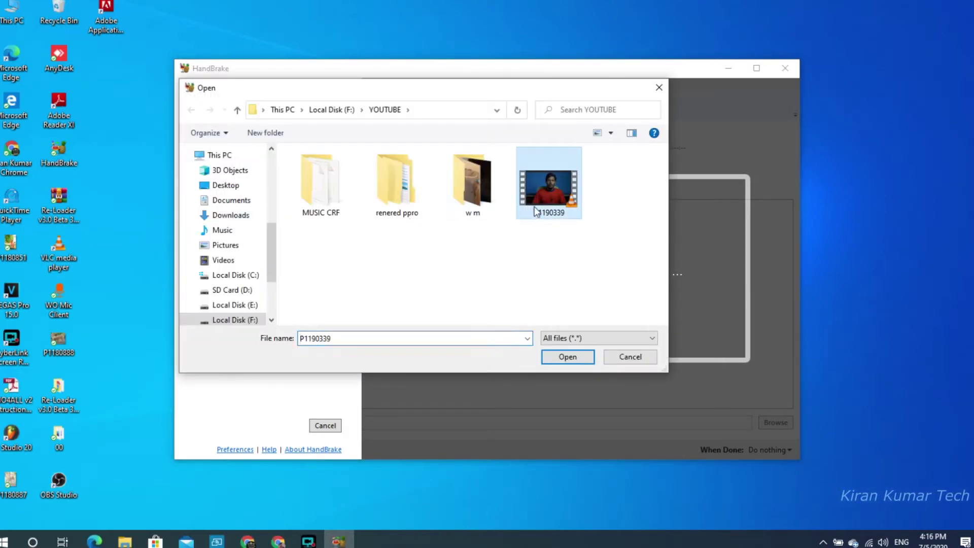
{"action": "left_click", "coordinate": [567, 357]}
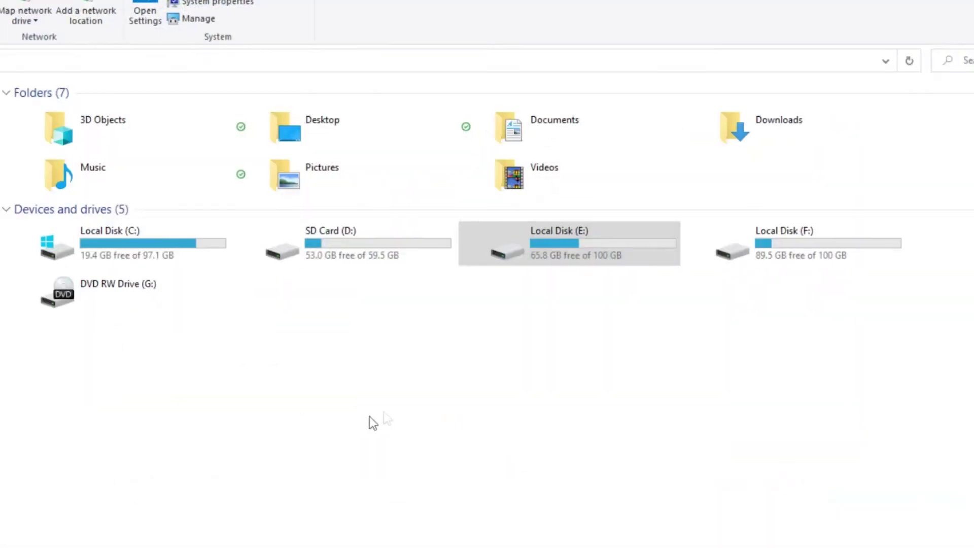
- Open drive F:, view P1190339's properties to confirm its 511 MB MP4 size, and close them
{"action": "double_click", "coordinate": [709, 260]}
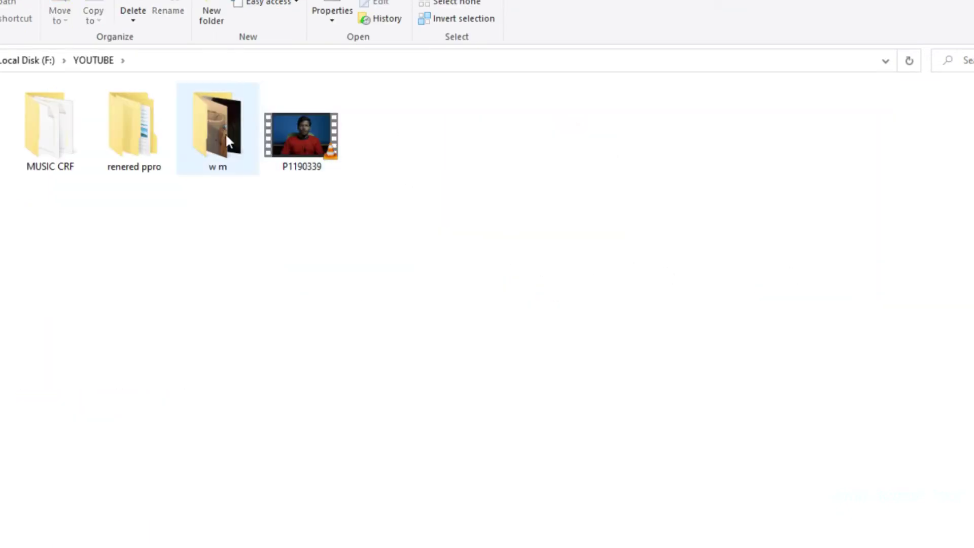
{"action": "right_click", "coordinate": [281, 136]}
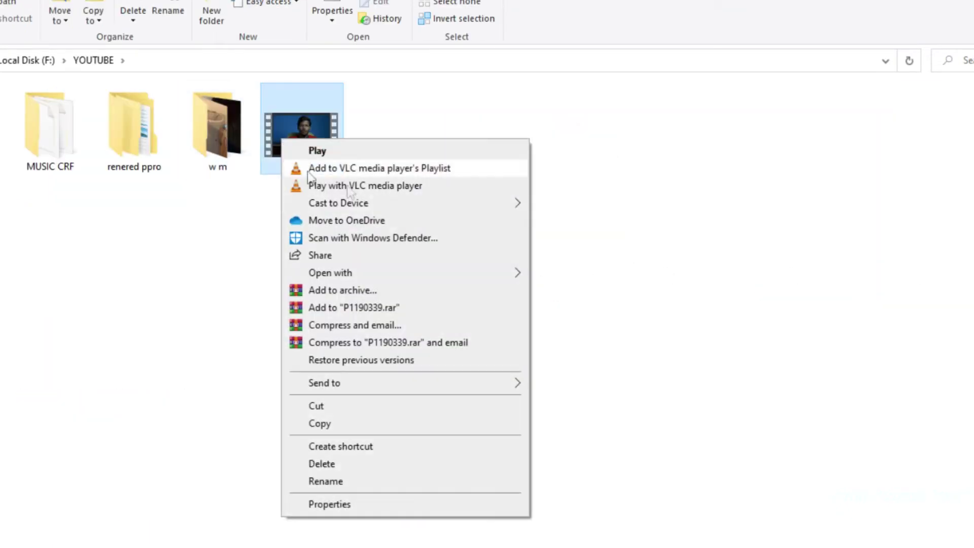
{"action": "left_click", "coordinate": [358, 503]}
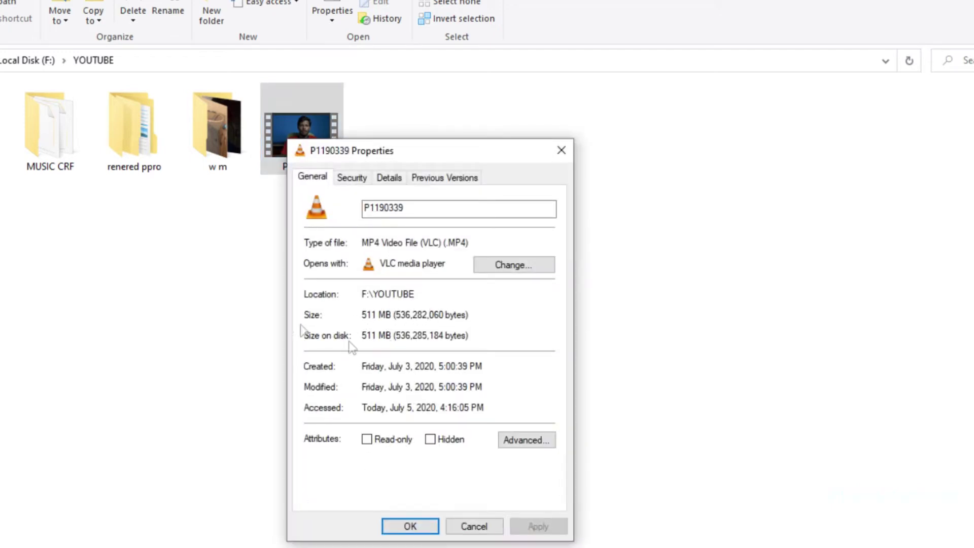
{"action": "left_click", "coordinate": [459, 526]}
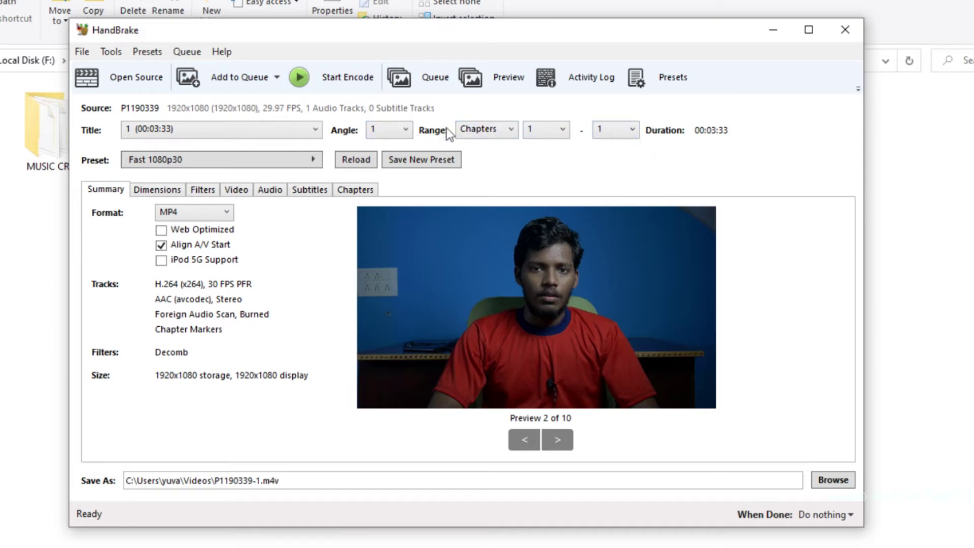
{"action": "left_click", "coordinate": [152, 188]}
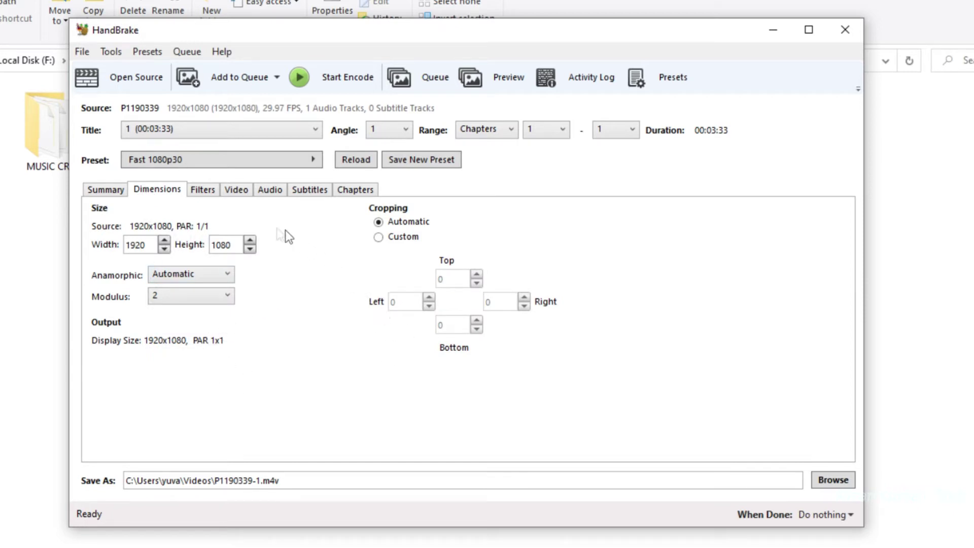
{"action": "left_click", "coordinate": [206, 192]}
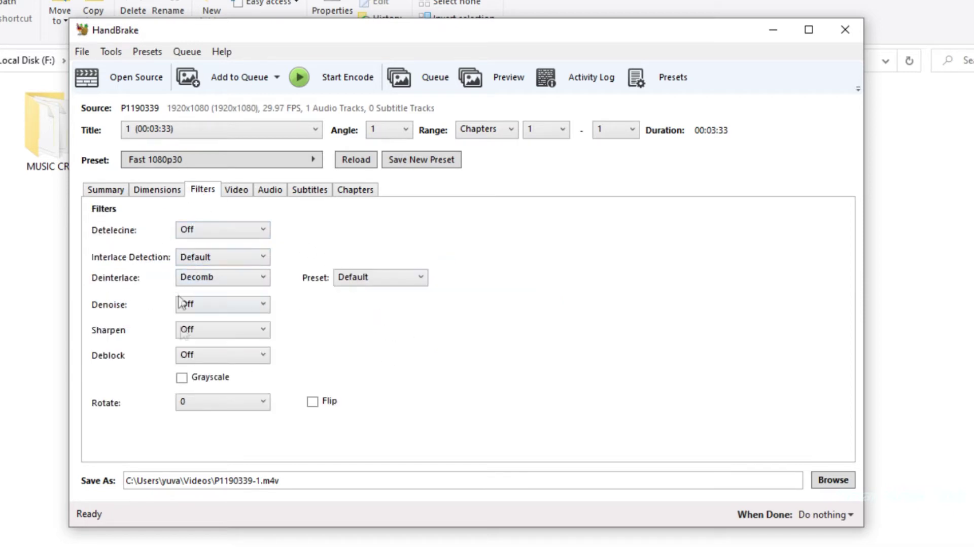
{"action": "left_click", "coordinate": [242, 191]}
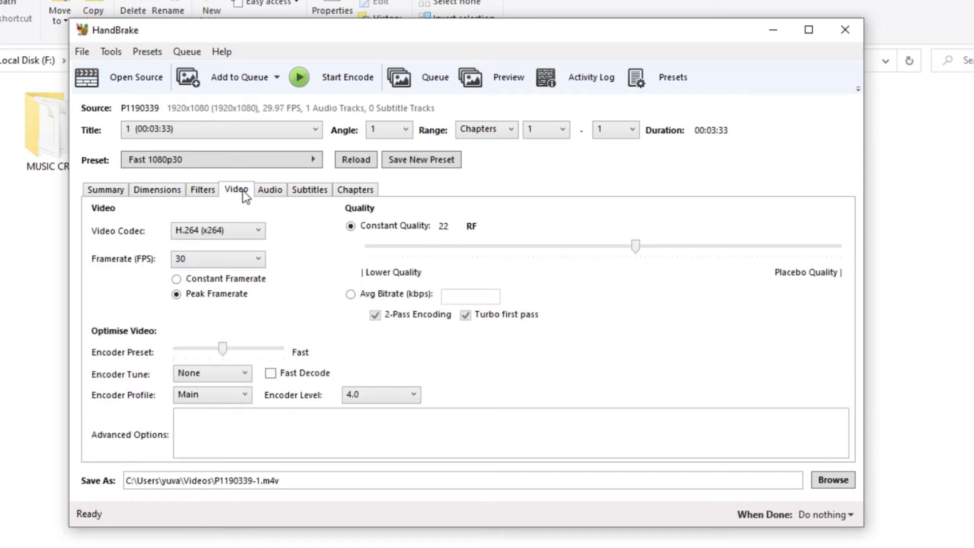
{"action": "left_click", "coordinate": [200, 229]}
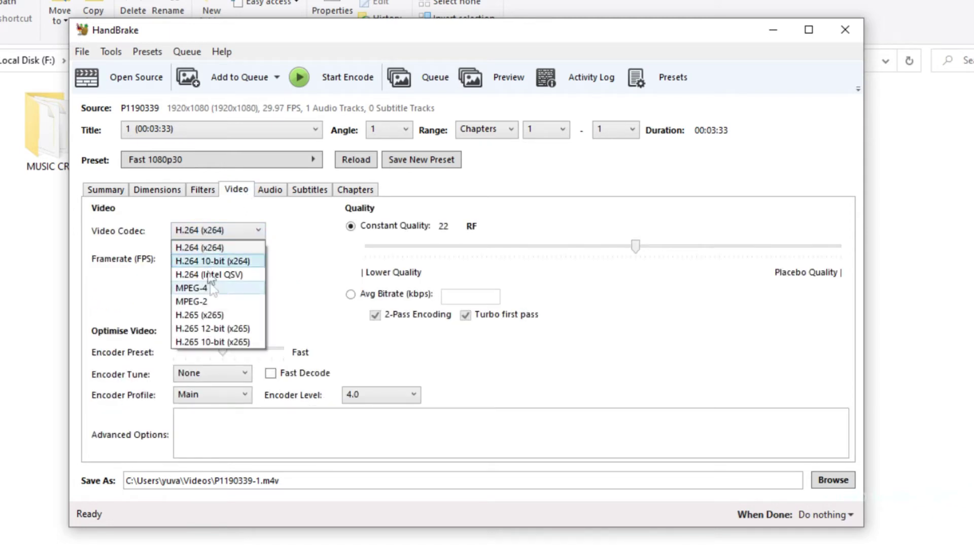
{"action": "left_click", "coordinate": [294, 268]}
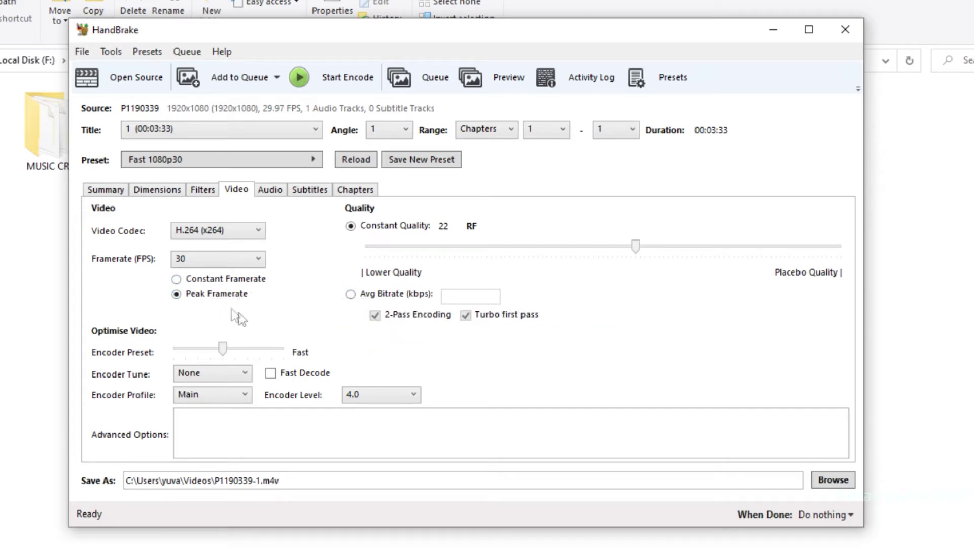
{"action": "left_click", "coordinate": [270, 189]}
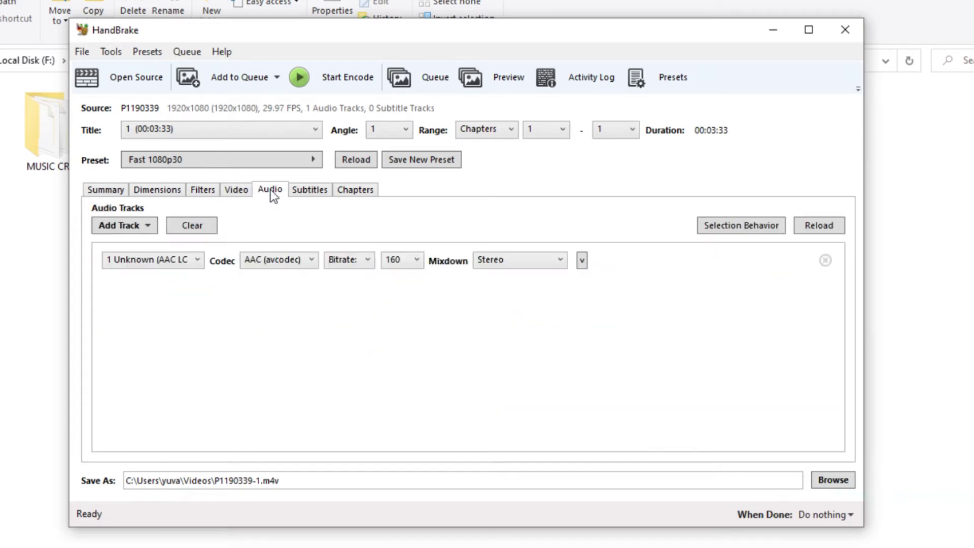
{"action": "left_click", "coordinate": [324, 194]}
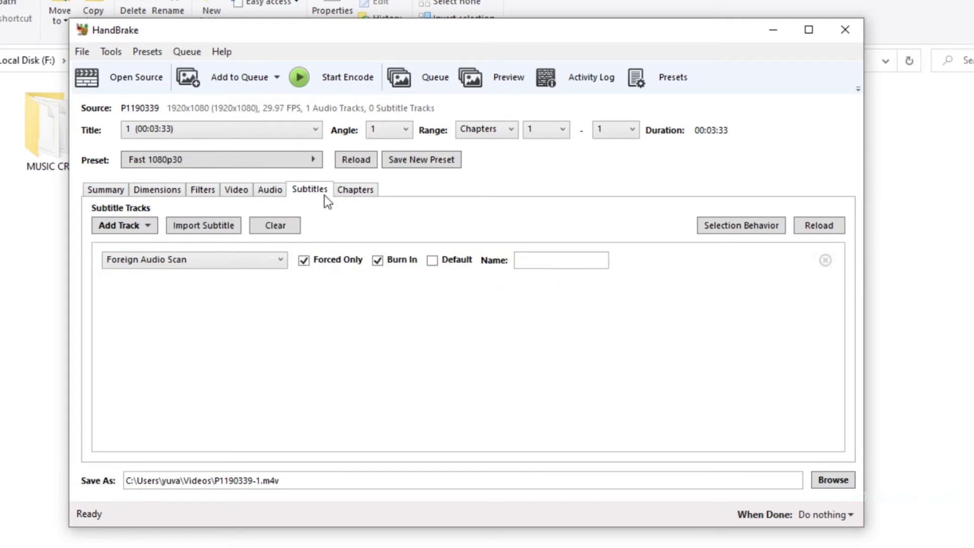
{"action": "left_click", "coordinate": [366, 193]}
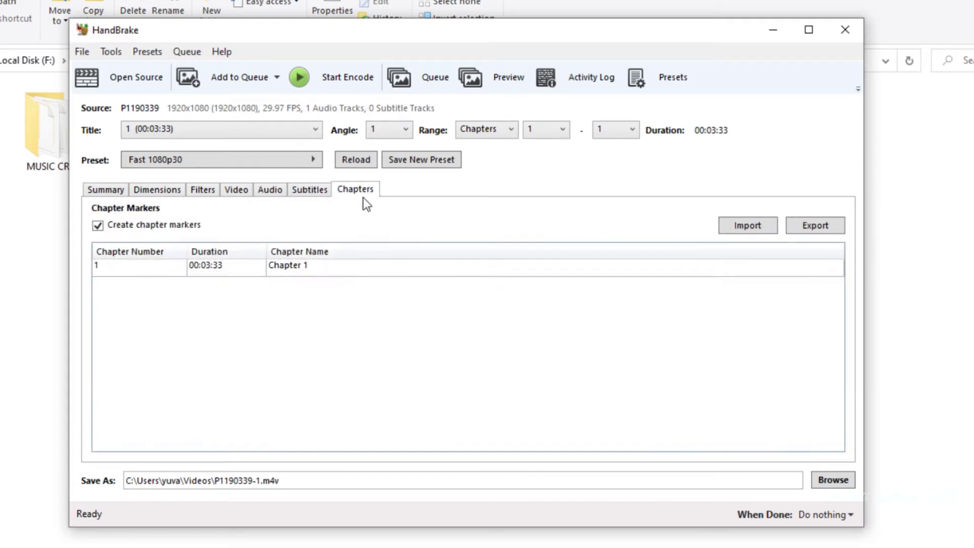
{"action": "left_click", "coordinate": [116, 193]}
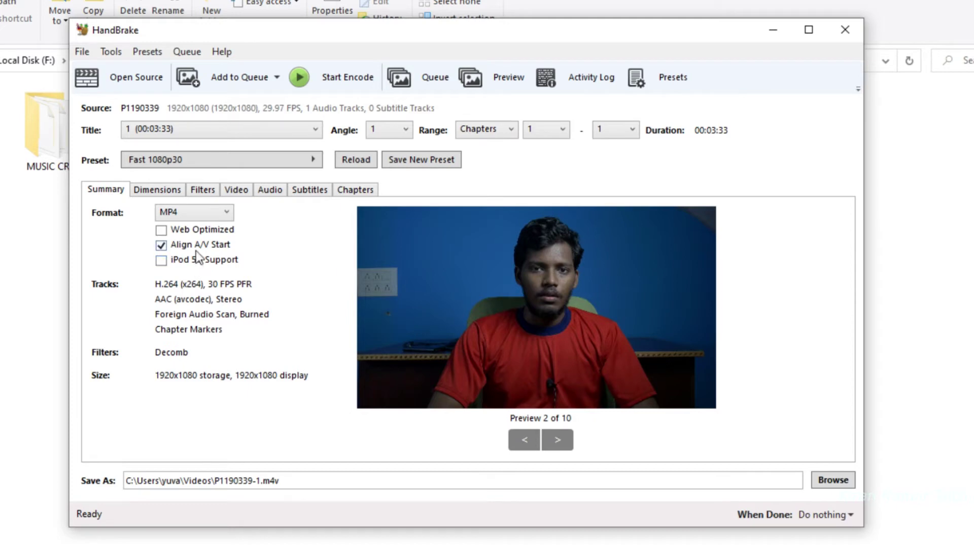
- Enable Web Optimized output and step through the previews to Preview 10 of 10
{"action": "left_click", "coordinate": [169, 231]}
{"action": "left_click", "coordinate": [564, 447]}
{"action": "left_click", "coordinate": [561, 445]}
{"action": "left_click", "coordinate": [557, 446]}
{"action": "left_click", "coordinate": [556, 445]}
{"action": "left_click", "coordinate": [557, 441]}
{"action": "left_click", "coordinate": [557, 440]}
{"action": "left_click", "coordinate": [558, 440]}
{"action": "left_click", "coordinate": [558, 440]}
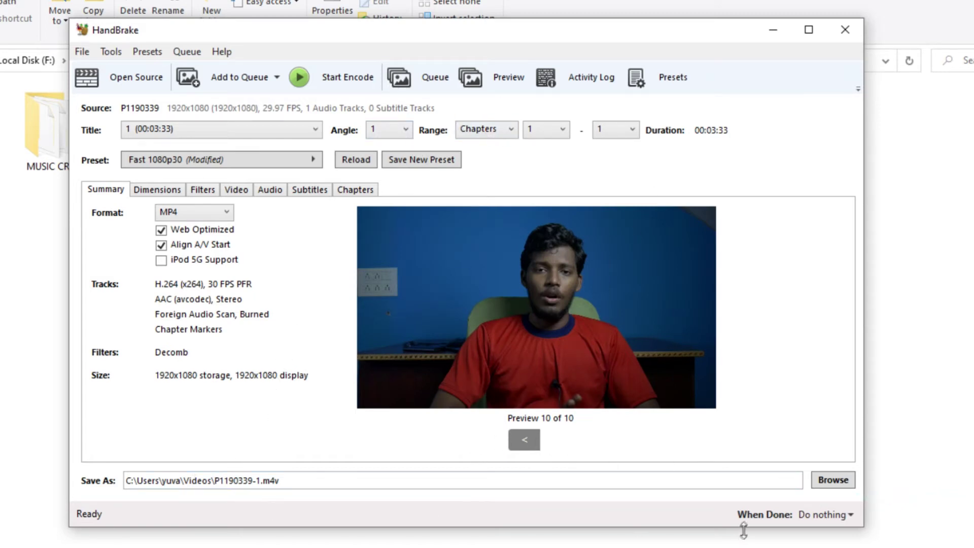
- Set the output destination to F:\YOUTUBE\P1190339-1.m4v through the Save As dialog
{"action": "left_click", "coordinate": [824, 483]}
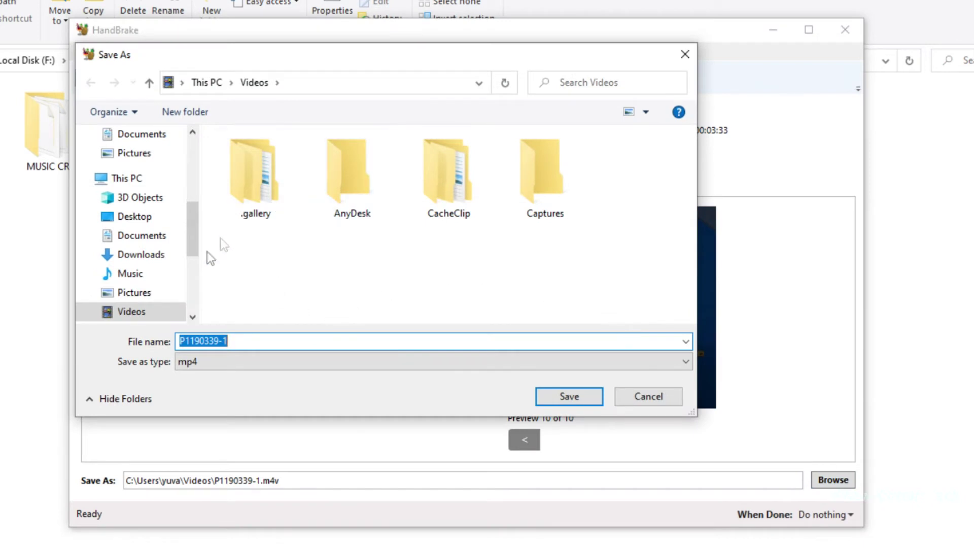
{"action": "scroll", "coordinate": [159, 298], "scroll_direction": "down", "scroll_amount": 1}
{"action": "scroll", "coordinate": [161, 291], "scroll_direction": "down", "scroll_amount": 2}
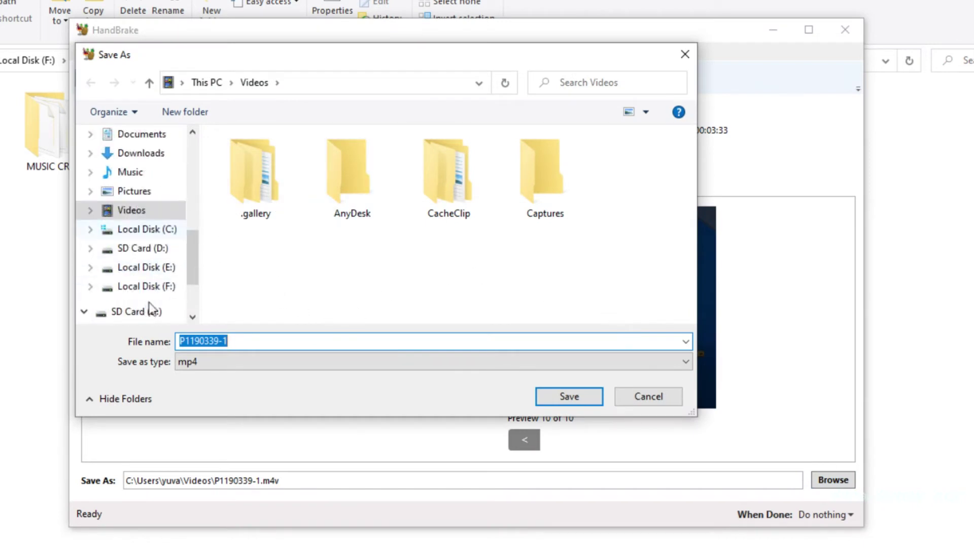
{"action": "left_click", "coordinate": [162, 288]}
{"action": "double_click", "coordinate": [609, 208]}
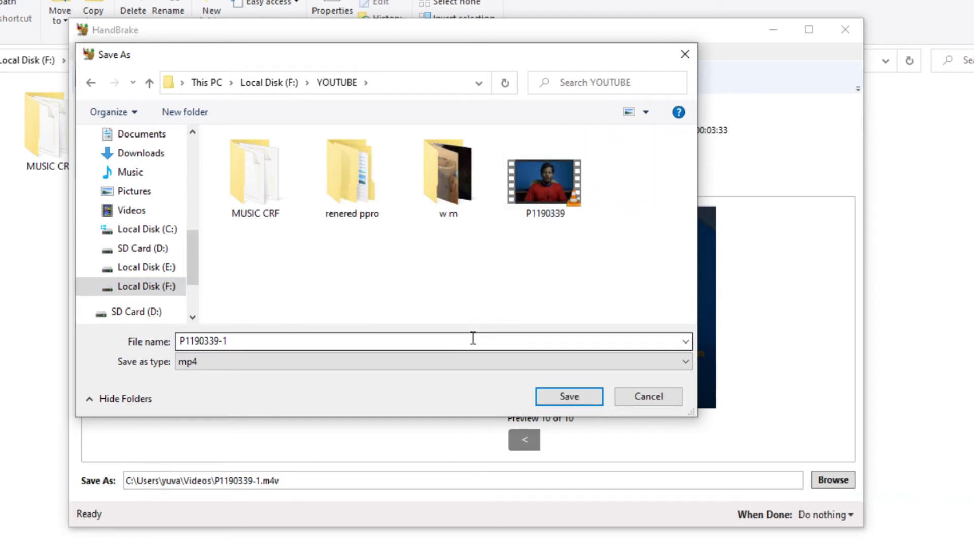
{"action": "left_click", "coordinate": [556, 402]}
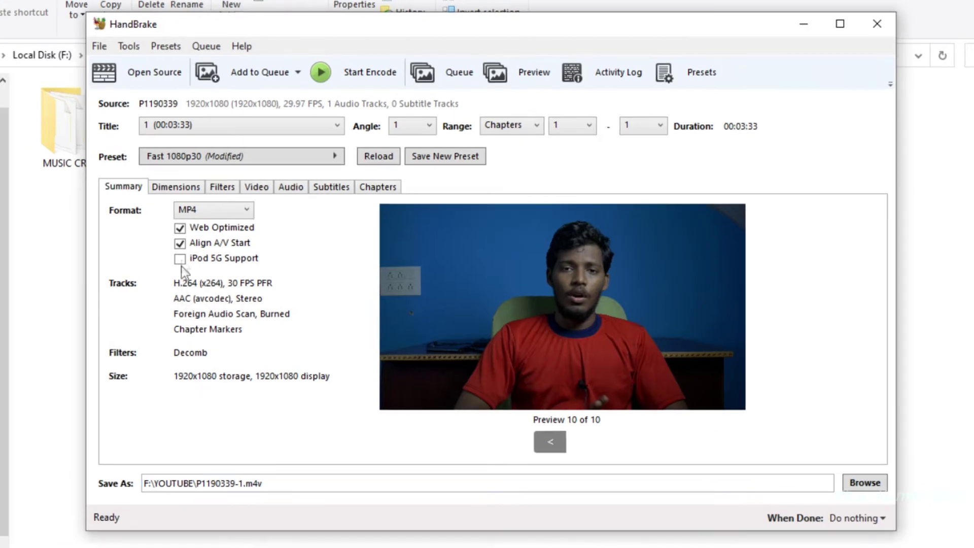
{"action": "left_click", "coordinate": [172, 153]}
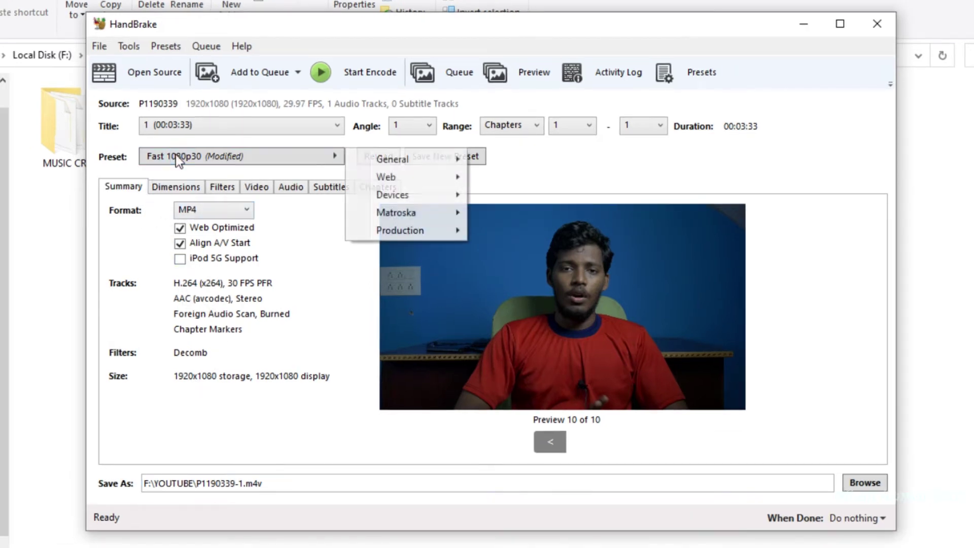
{"action": "mouse_move", "coordinate": [386, 163]}
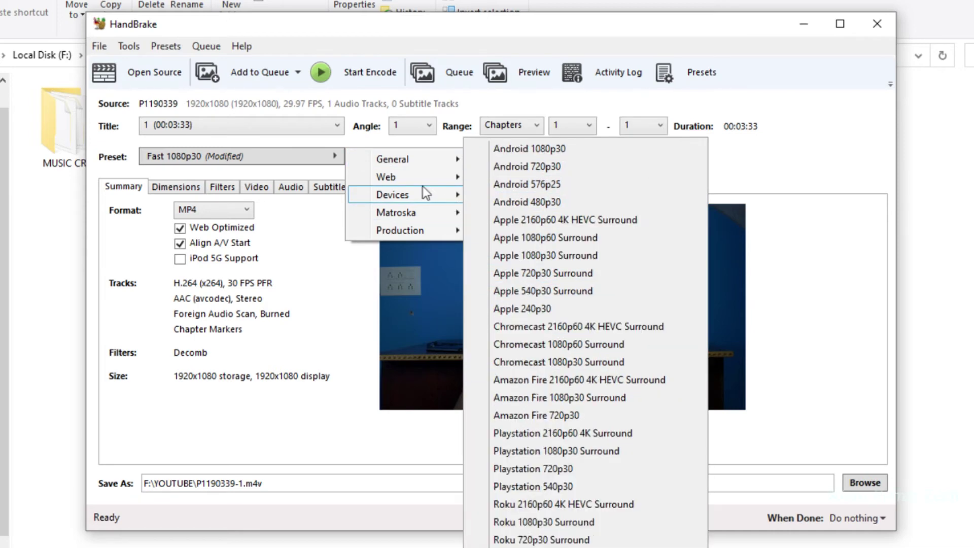
{"action": "mouse_move", "coordinate": [421, 180]}
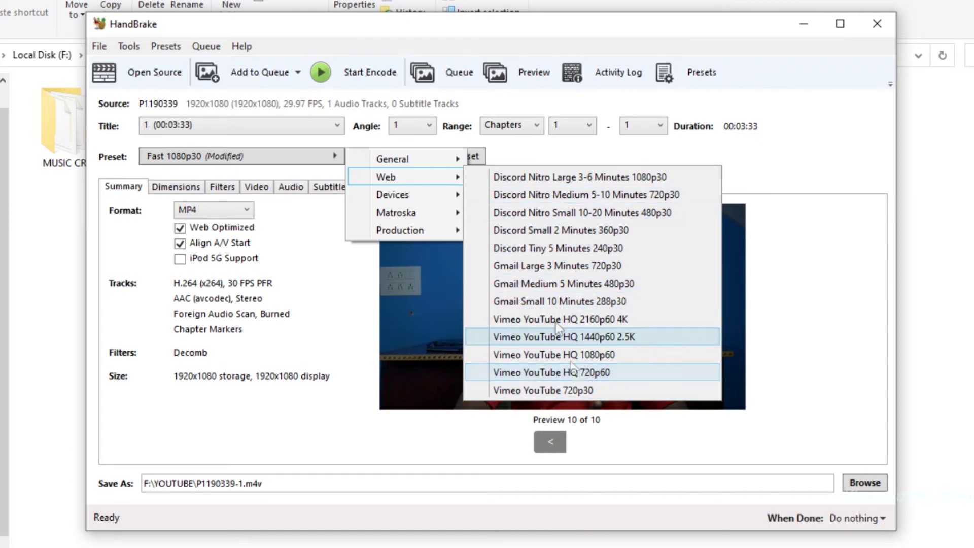
{"action": "mouse_move", "coordinate": [415, 202]}
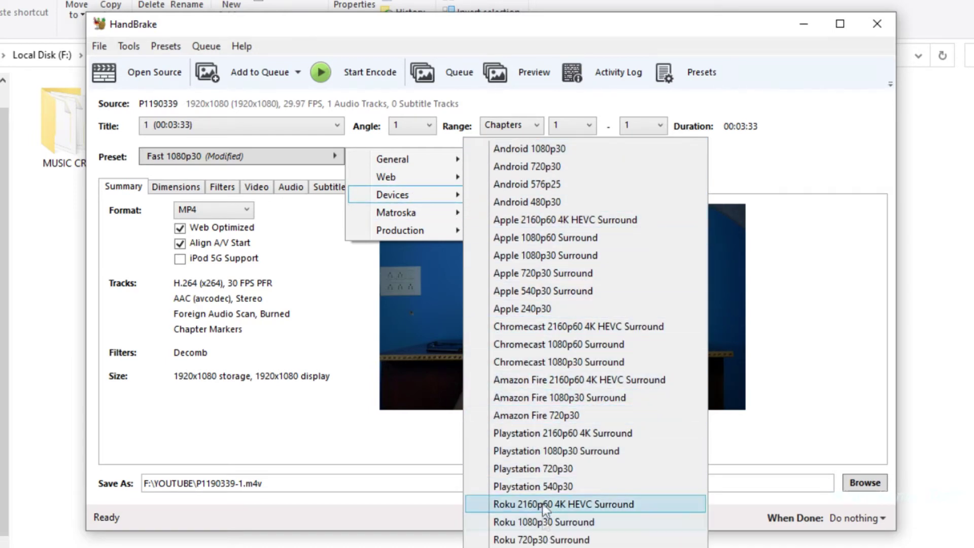
{"action": "mouse_move", "coordinate": [426, 234]}
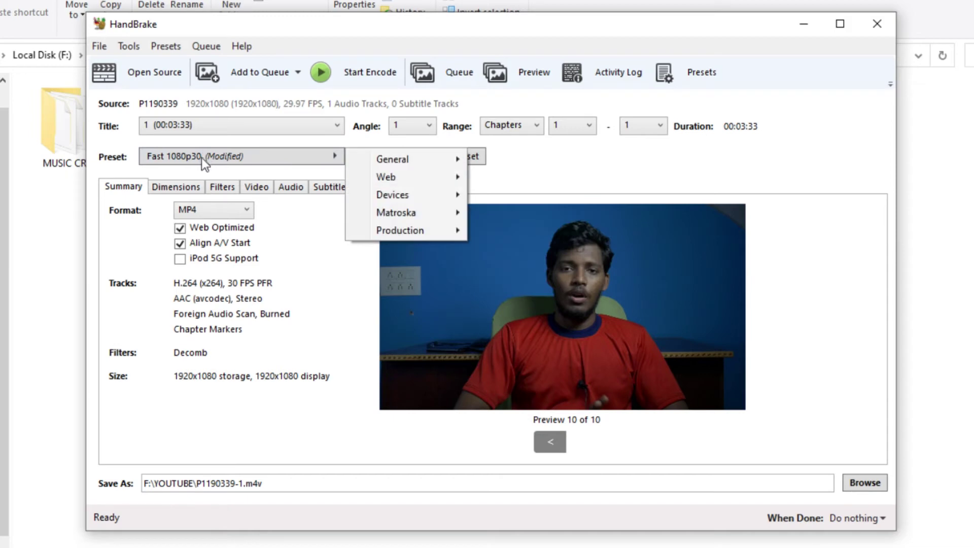
- Start encoding P1190339 with the unchanged preset, pausing and then resuming the encode
{"action": "left_click", "coordinate": [128, 148]}
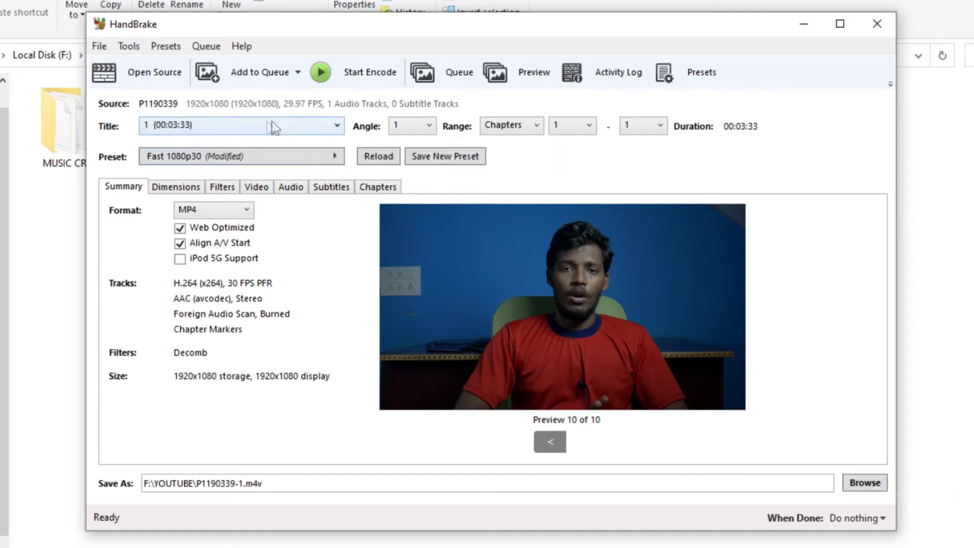
{"action": "left_click", "coordinate": [317, 81]}
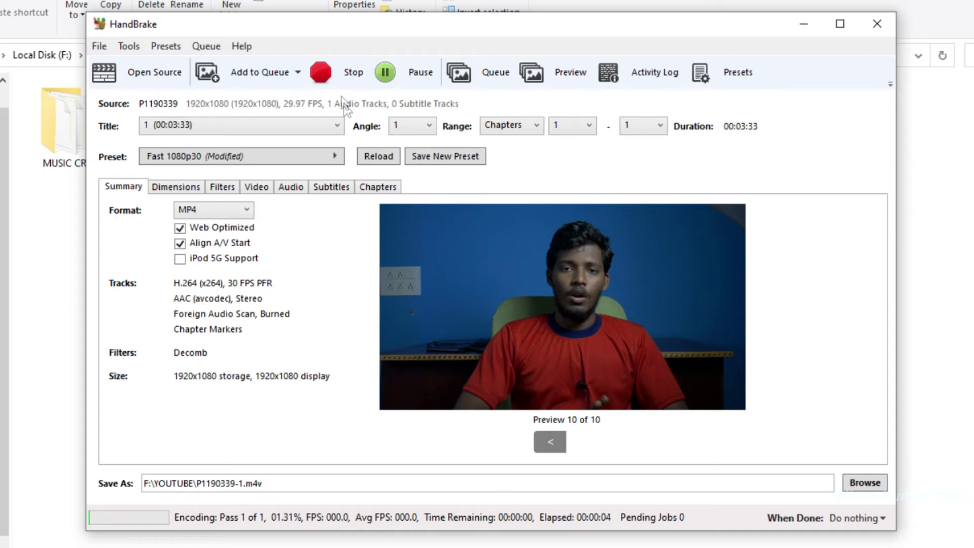
{"action": "left_click", "coordinate": [388, 76]}
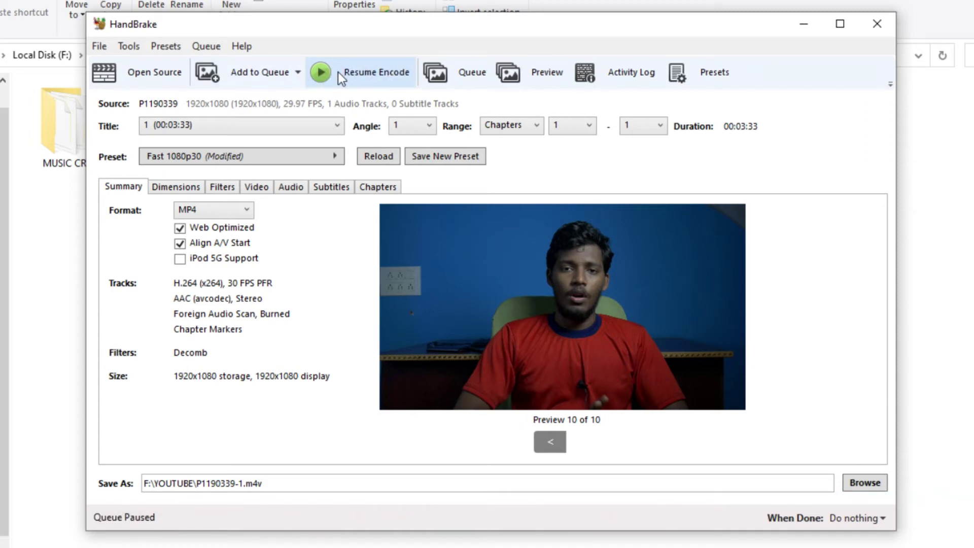
{"action": "left_click", "coordinate": [338, 72]}
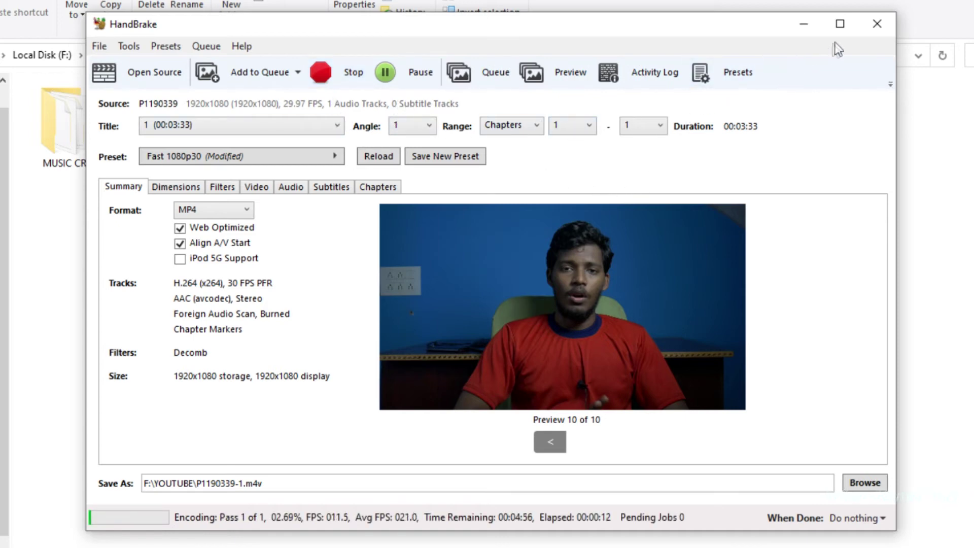
- Start the encode again, decline overwriting P1190339-1.m4v, and minimize HandBrake to select the new file
{"action": "left_click", "coordinate": [838, 24]}
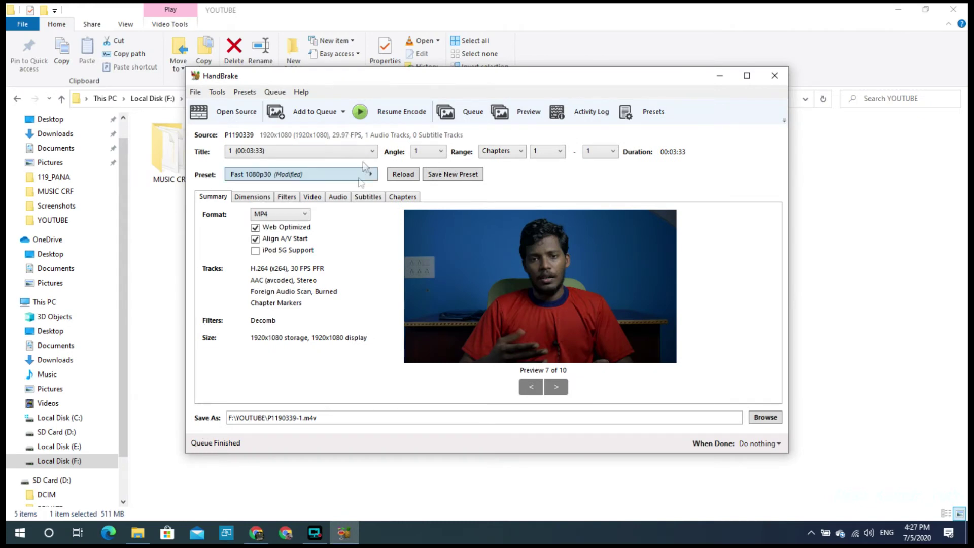
{"action": "left_click", "coordinate": [395, 112]}
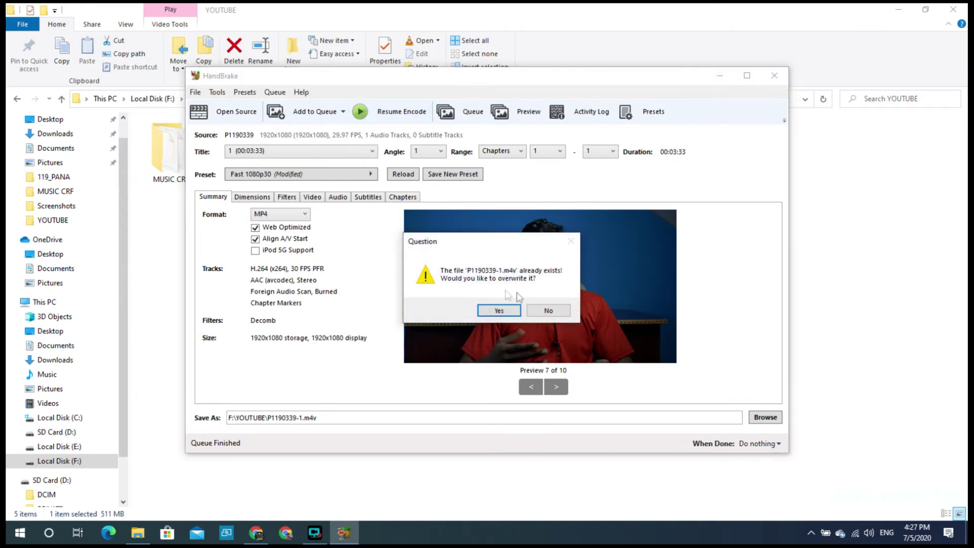
{"action": "left_click", "coordinate": [543, 311]}
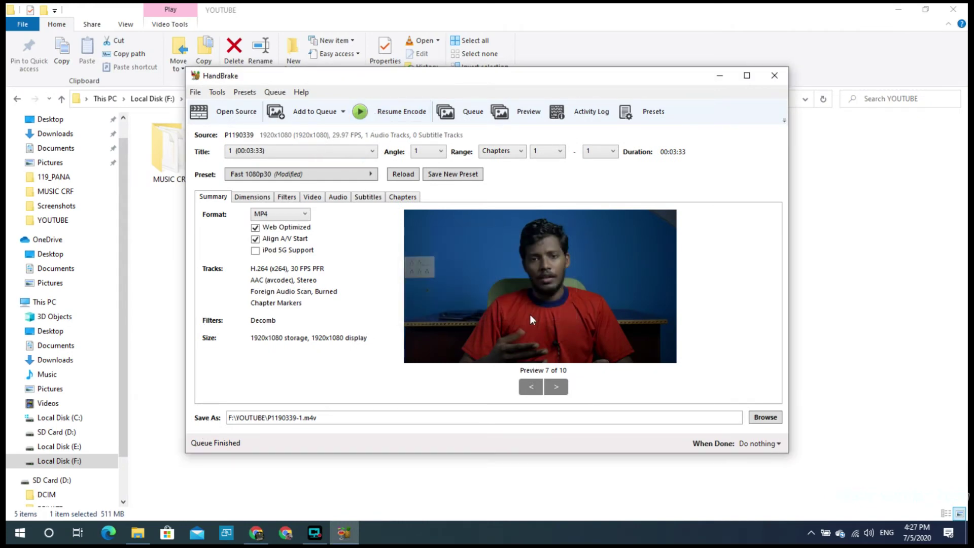
{"action": "left_click", "coordinate": [720, 75]}
{"action": "left_click", "coordinate": [420, 153]}
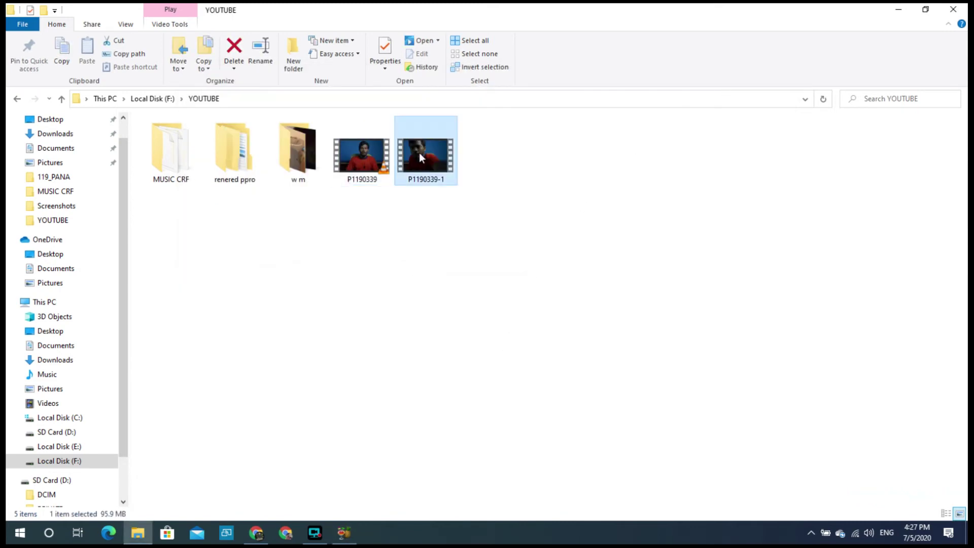
{"action": "right_click", "coordinate": [419, 155]}
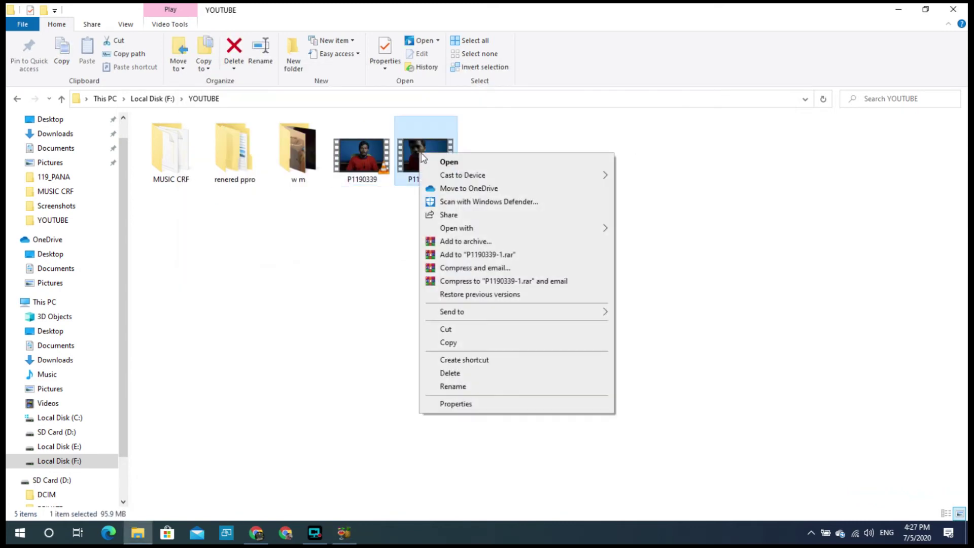
{"action": "left_click", "coordinate": [455, 402]}
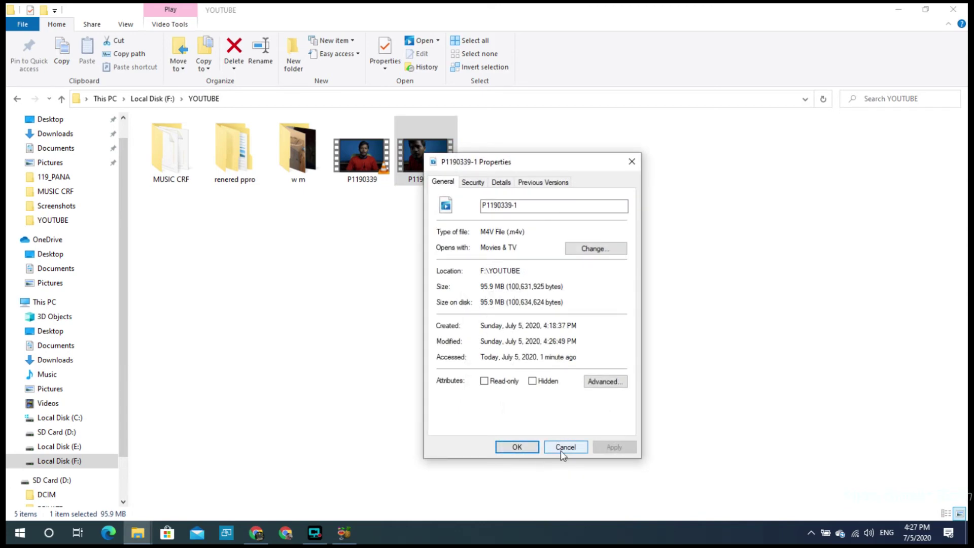
{"action": "left_click_drag", "start_coordinate": [513, 167], "coordinate": [552, 210]}
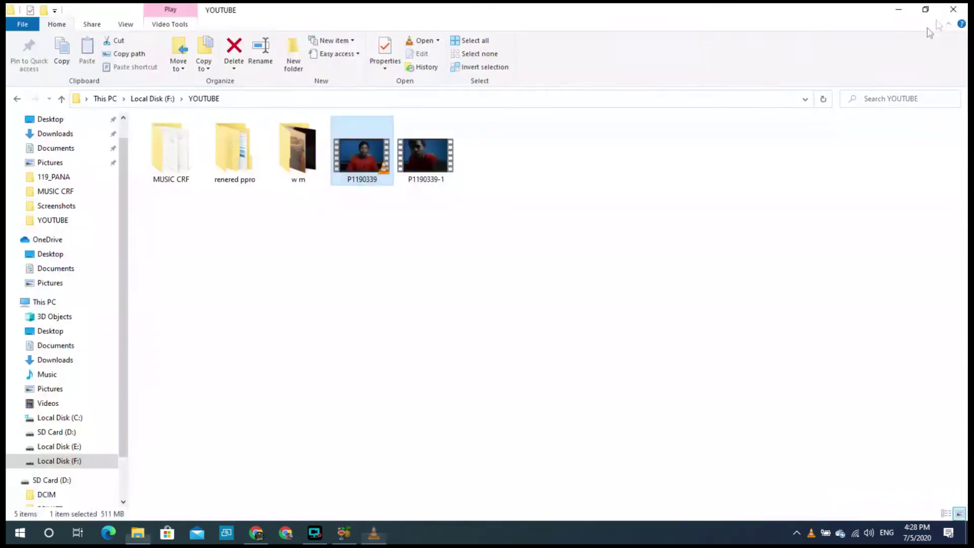
- Open P1190339-1 in Movies & TV and jump playback to about two minutes, then further ahead
{"action": "double_click", "coordinate": [427, 160]}
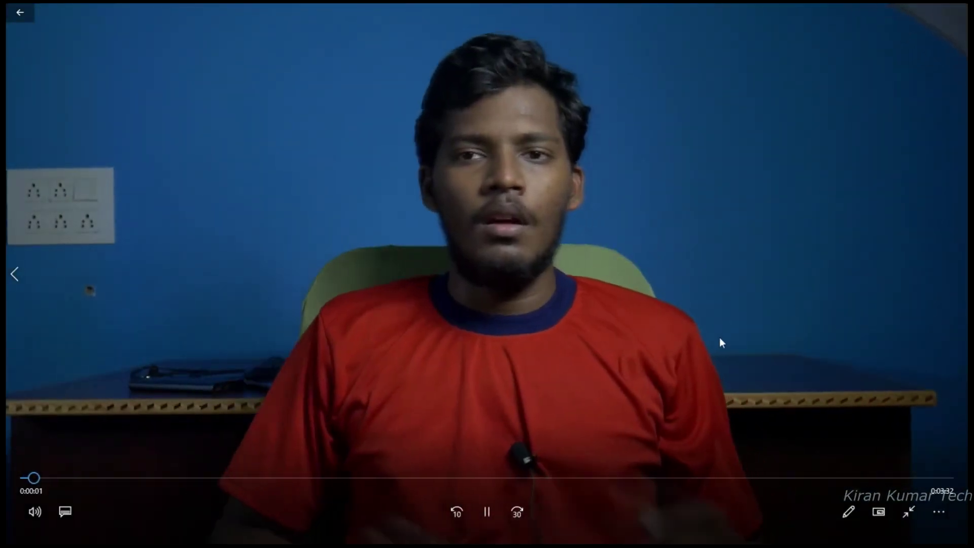
{"action": "left_click", "coordinate": [547, 478]}
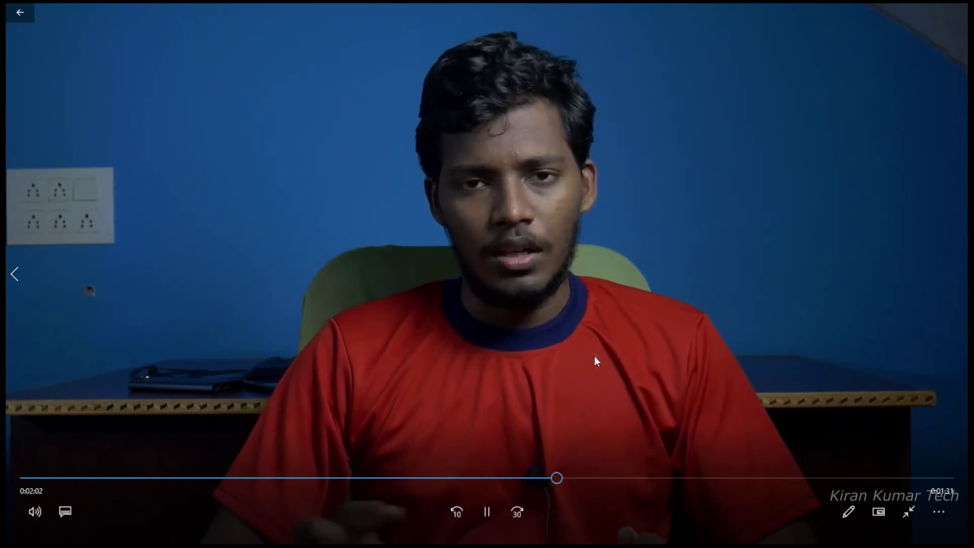
{"action": "left_click", "coordinate": [688, 478]}
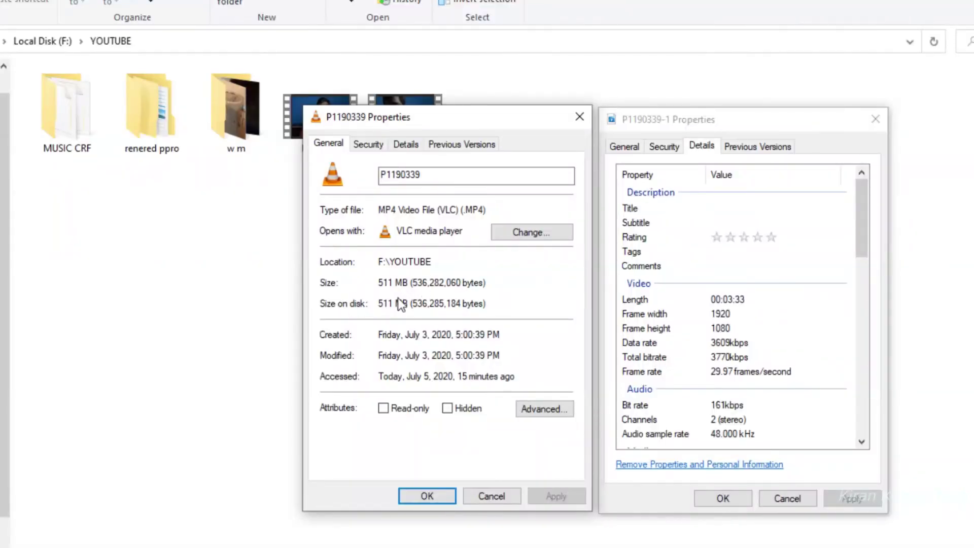
- Show both videos' Details tabs side by side and scroll down through their metadata
{"action": "left_click", "coordinate": [624, 148]}
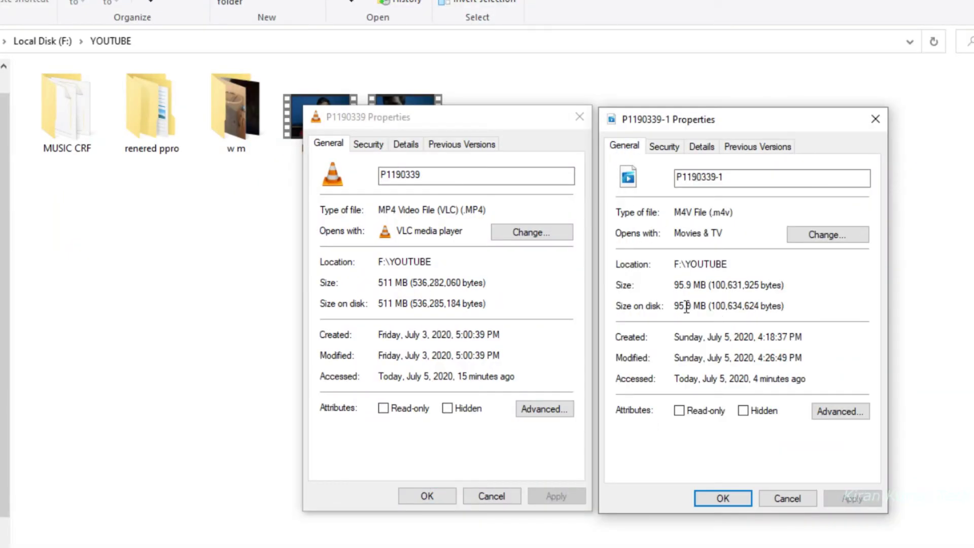
{"action": "left_click", "coordinate": [400, 143]}
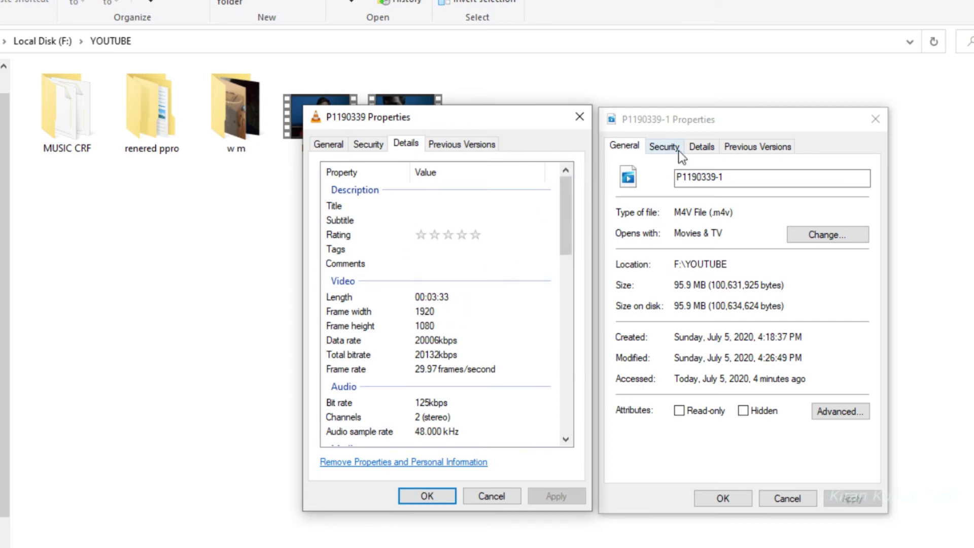
{"action": "left_click", "coordinate": [701, 147]}
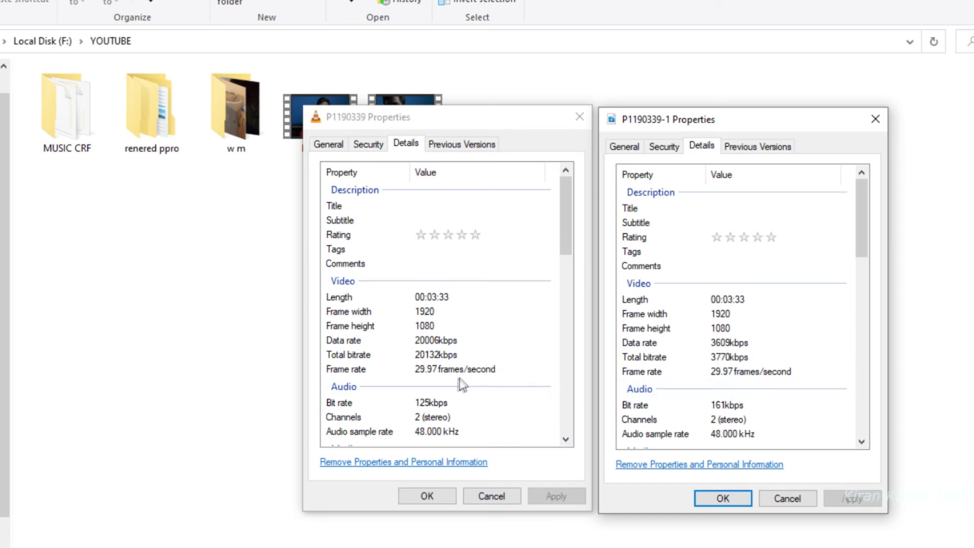
{"action": "scroll", "coordinate": [491, 382], "scroll_direction": "down", "scroll_amount": 1}
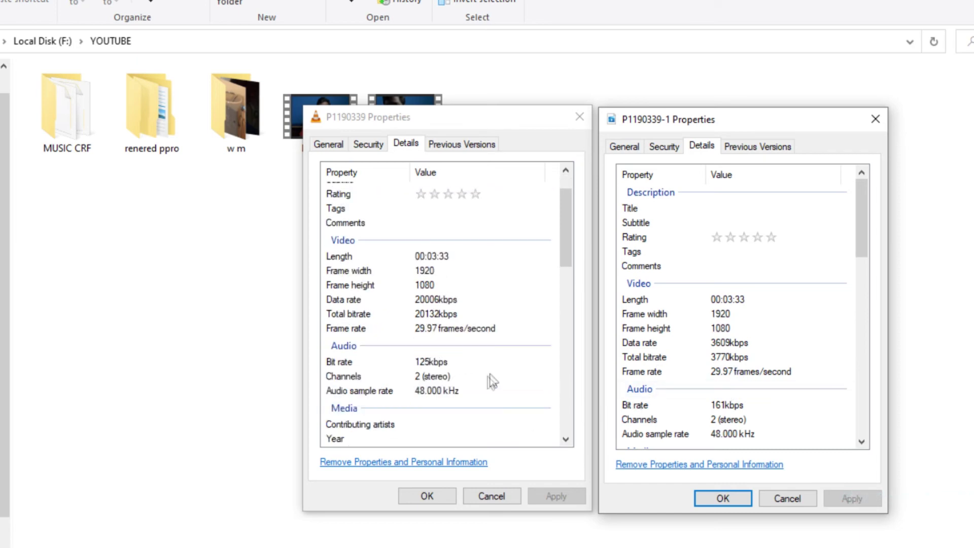
{"action": "scroll", "coordinate": [647, 398], "scroll_direction": "down", "scroll_amount": 5}
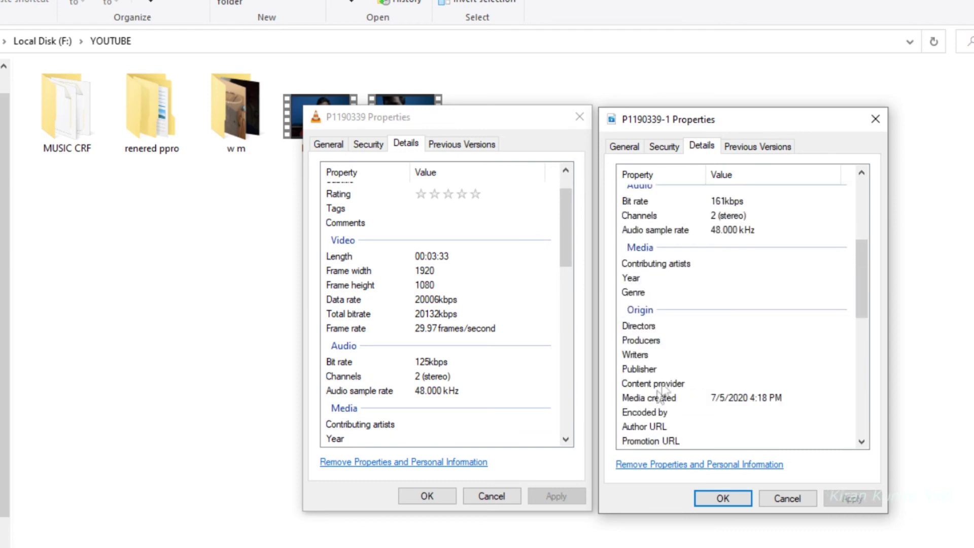
{"action": "scroll", "coordinate": [661, 393], "scroll_direction": "down", "scroll_amount": 2}
{"action": "scroll", "coordinate": [523, 386], "scroll_direction": "down", "scroll_amount": 9}
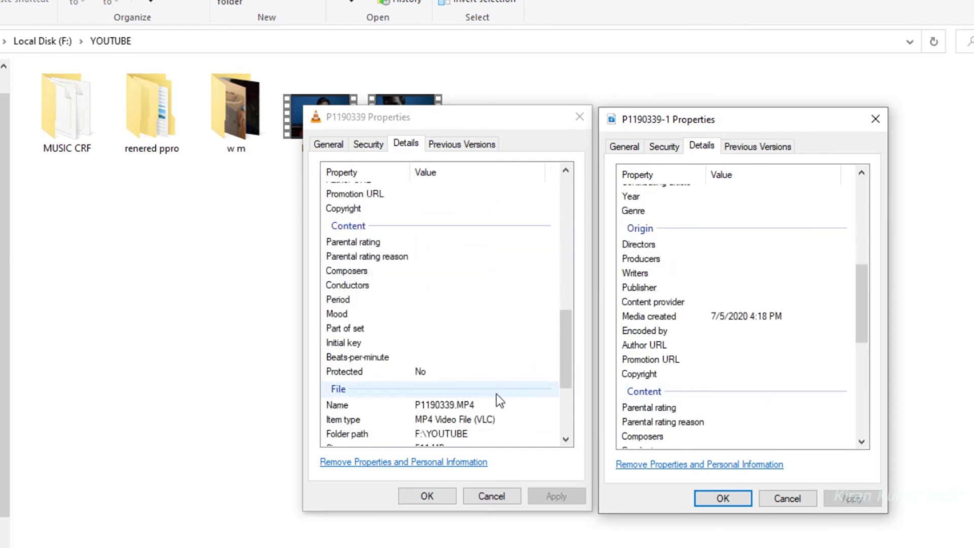
{"action": "scroll", "coordinate": [498, 399], "scroll_direction": "down", "scroll_amount": 3}
{"action": "scroll", "coordinate": [686, 348], "scroll_direction": "down", "scroll_amount": 5}
{"action": "scroll", "coordinate": [685, 356], "scroll_direction": "down", "scroll_amount": 3}
{"action": "scroll", "coordinate": [472, 375], "scroll_direction": "down", "scroll_amount": 1}
- Scroll back up the Details list and close both Properties windows with OK
{"action": "scroll", "coordinate": [447, 360], "scroll_direction": "up", "scroll_amount": 6}
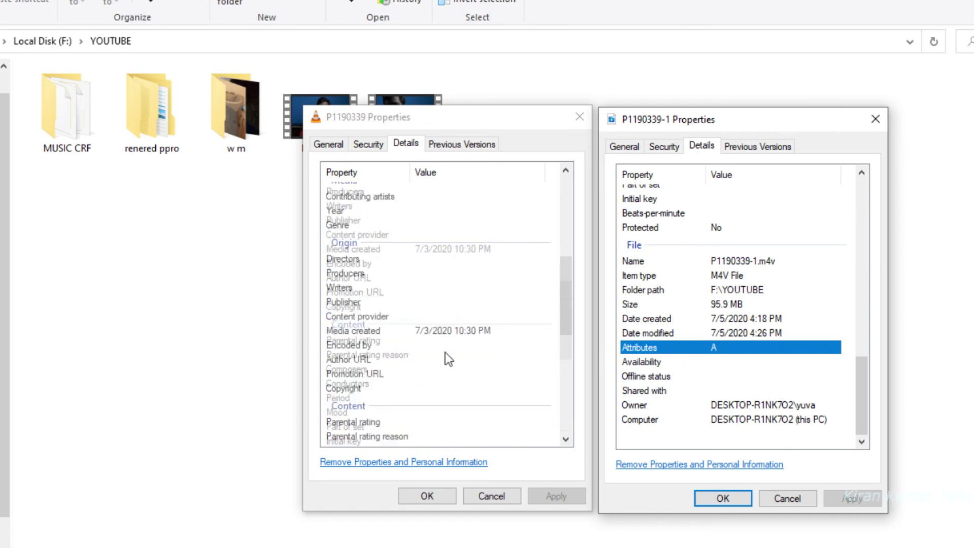
{"action": "scroll", "coordinate": [446, 354], "scroll_direction": "up", "scroll_amount": 8}
{"action": "scroll", "coordinate": [690, 320], "scroll_direction": "up", "scroll_amount": 10}
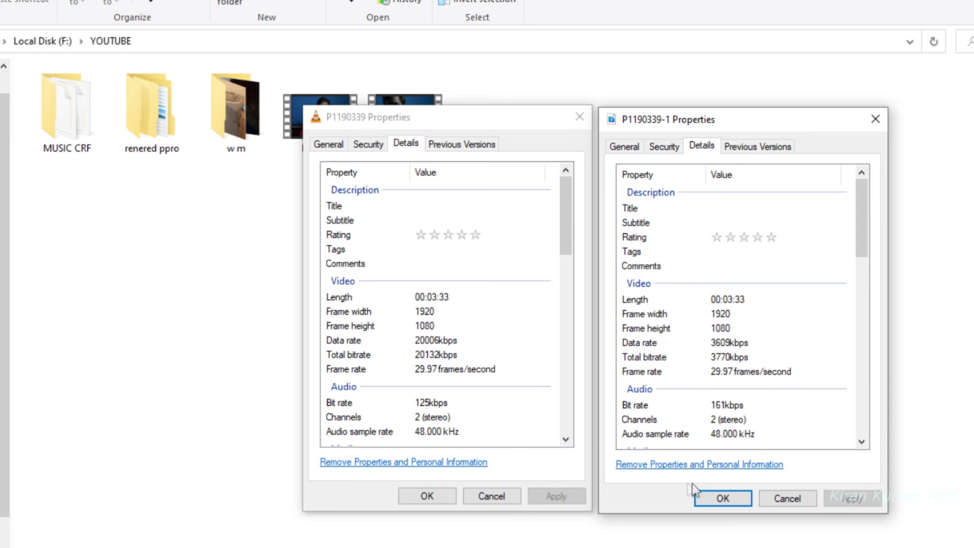
{"action": "left_click", "coordinate": [696, 496]}
{"action": "left_click", "coordinate": [427, 496]}
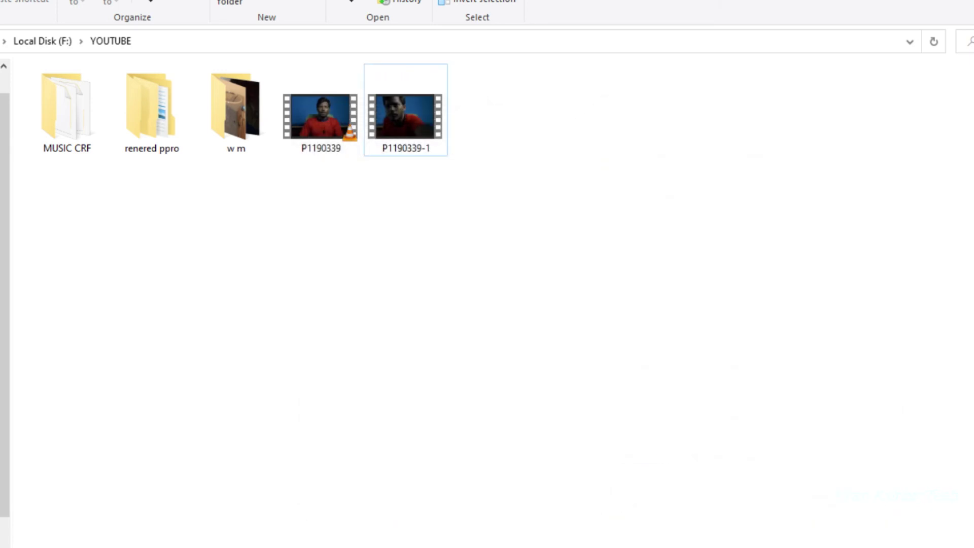